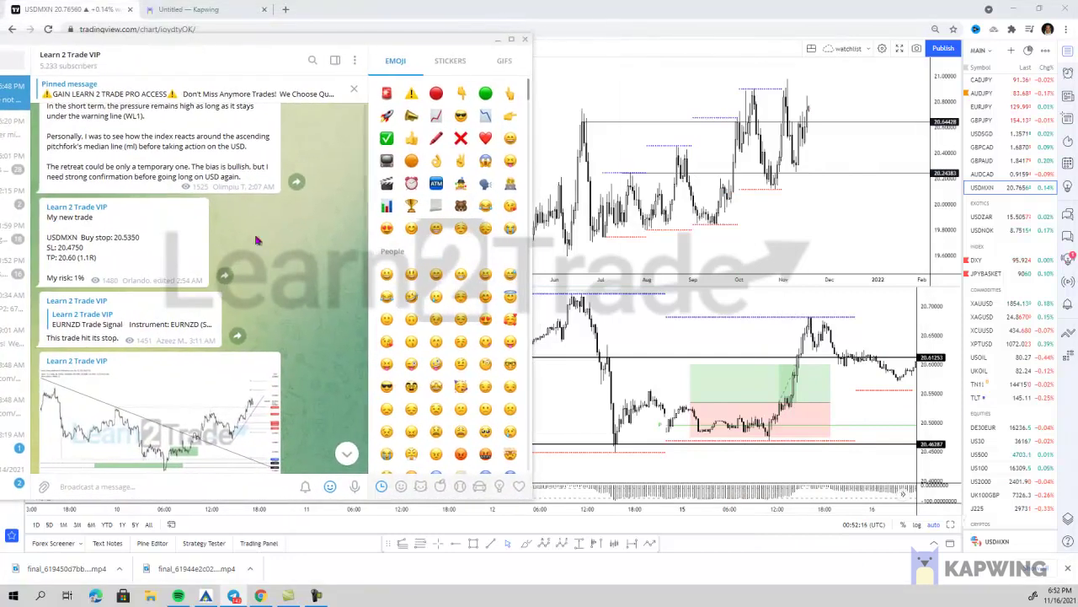
Move the chat window with the USDMXN buy stop message off the charts and load DXY from the watchlist
scroll(255, 257, "up", 1)
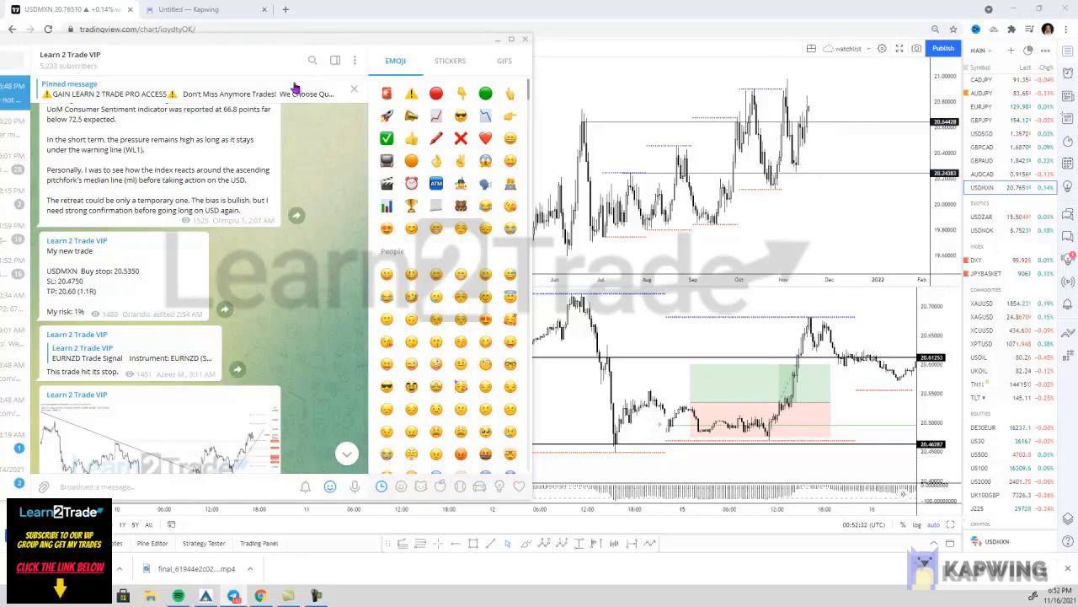
left_click_drag(308, 46, 0, 78)
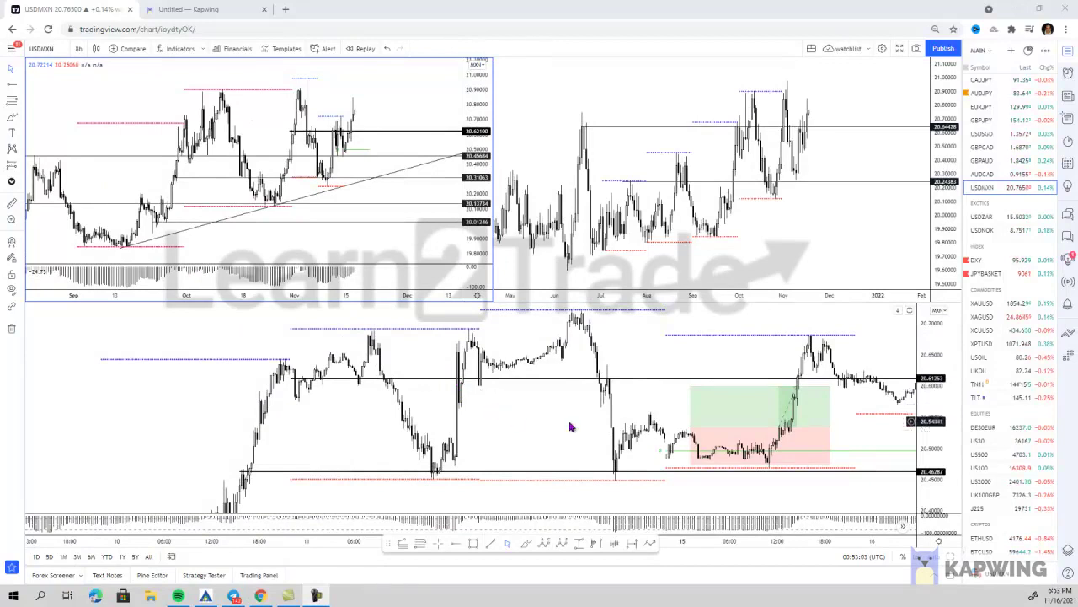
left_click(978, 260)
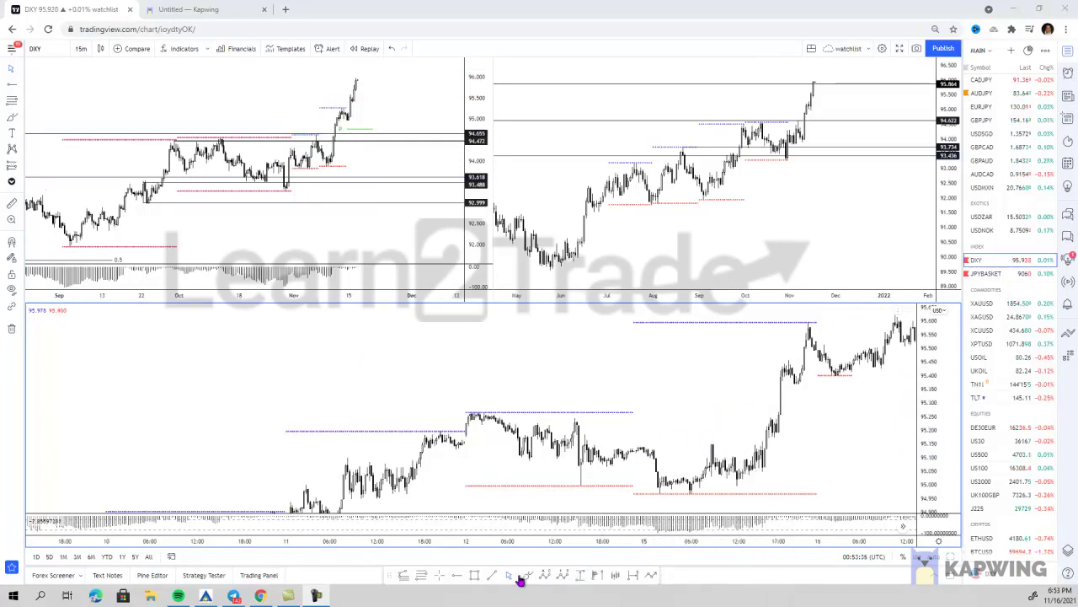
Temporarily circle the 12–15 November range on the 15-minute DXY chart, and flip to USDMXN and back to DXY
mouse_move(730, 424)
left_mouse_down()
mouse_move(513, 494)
mouse_move(601, 429)
left_mouse_up()
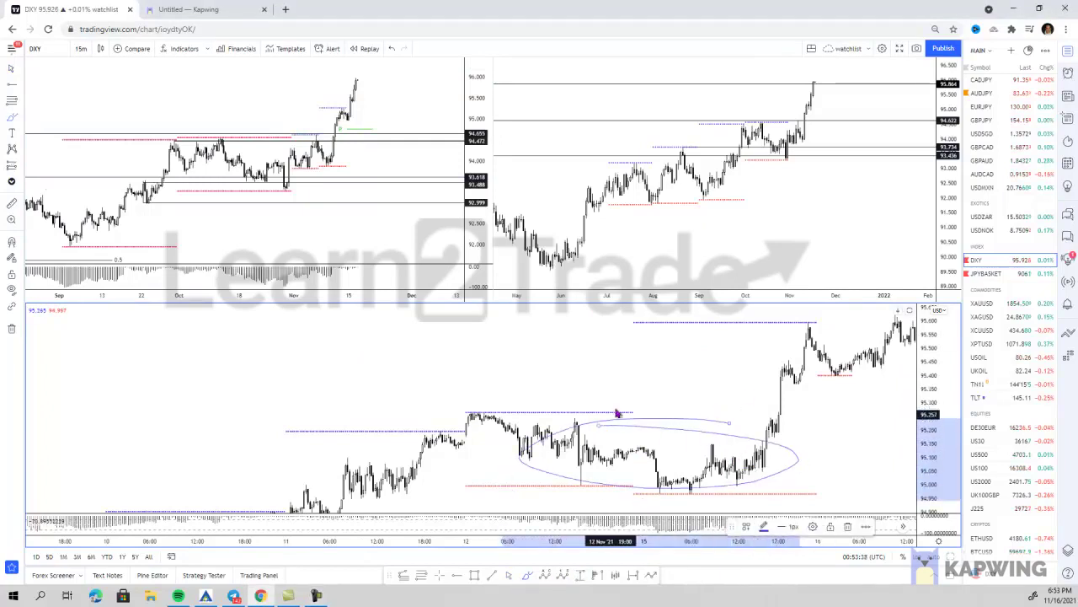
key("ctrl+z")
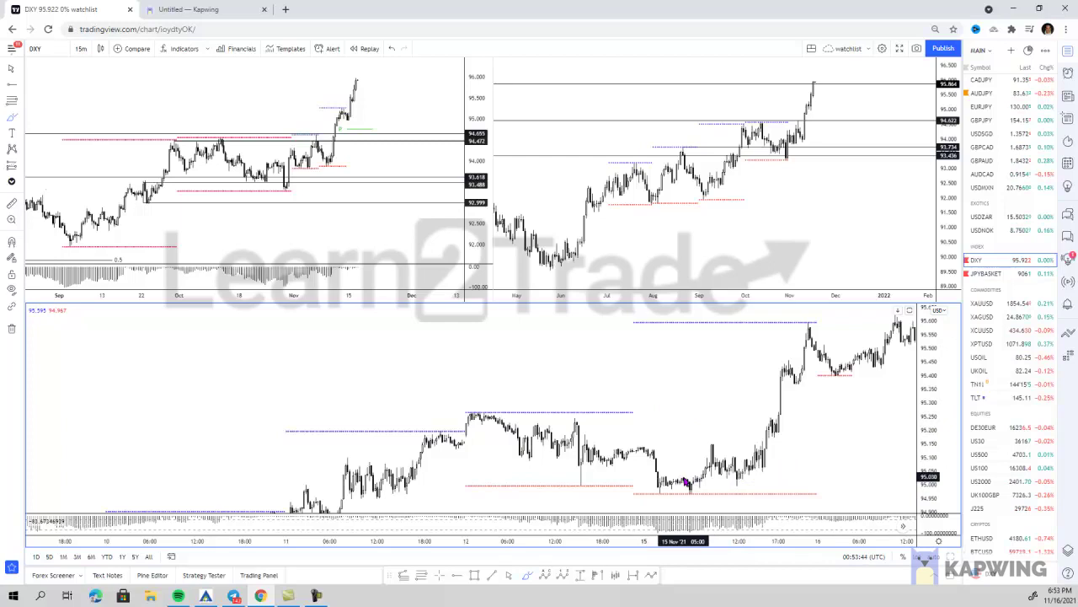
left_click(987, 189)
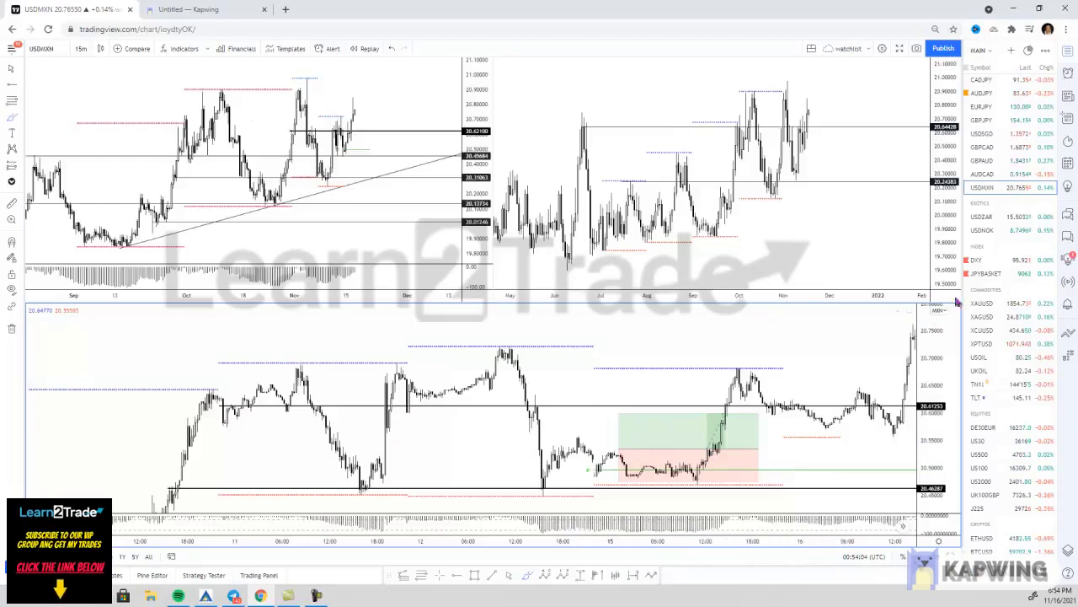
left_click(992, 260)
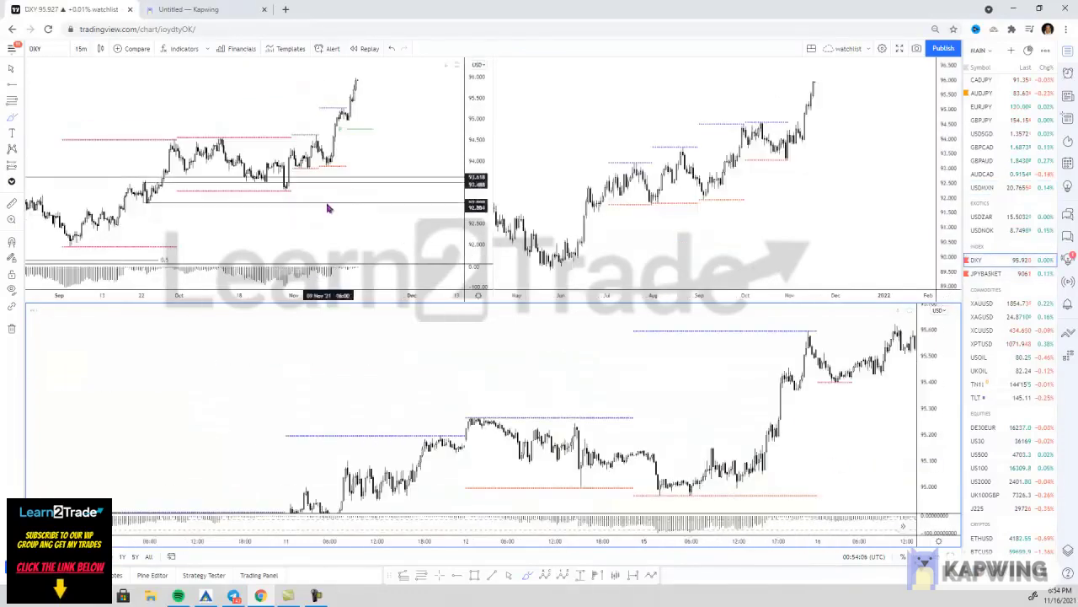
Examine the 8-hour DXY chart with its price history back to August
left_click(349, 232)
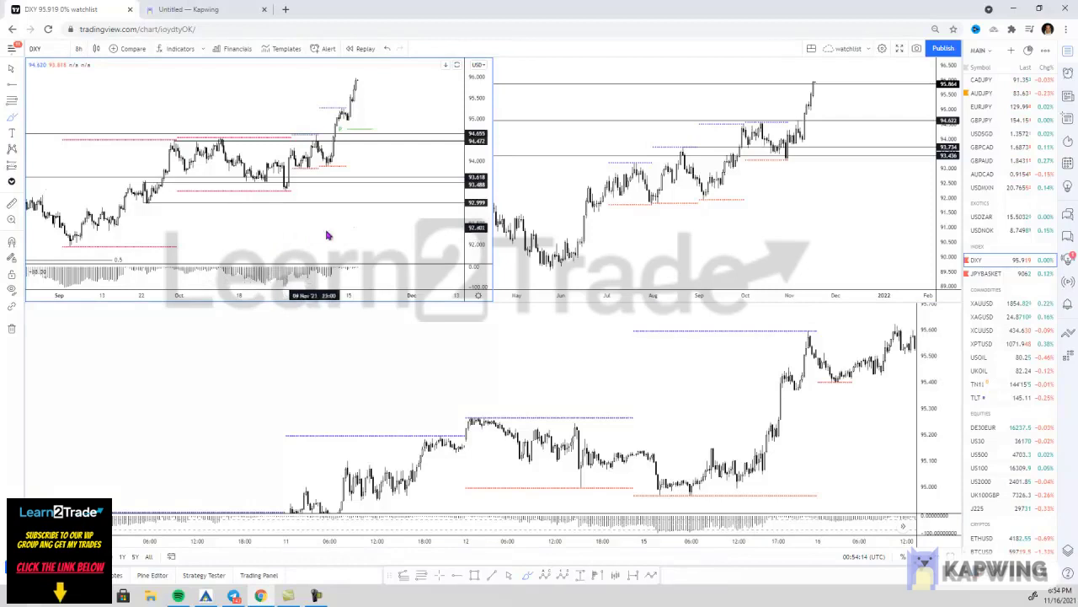
left_click(354, 228)
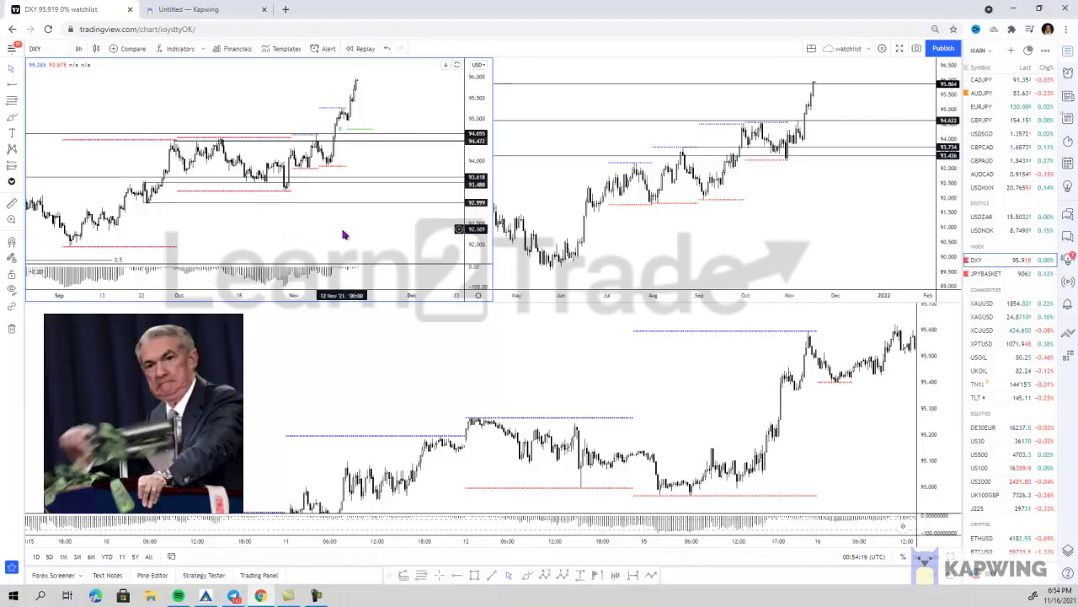
scroll(335, 231, "down", 3)
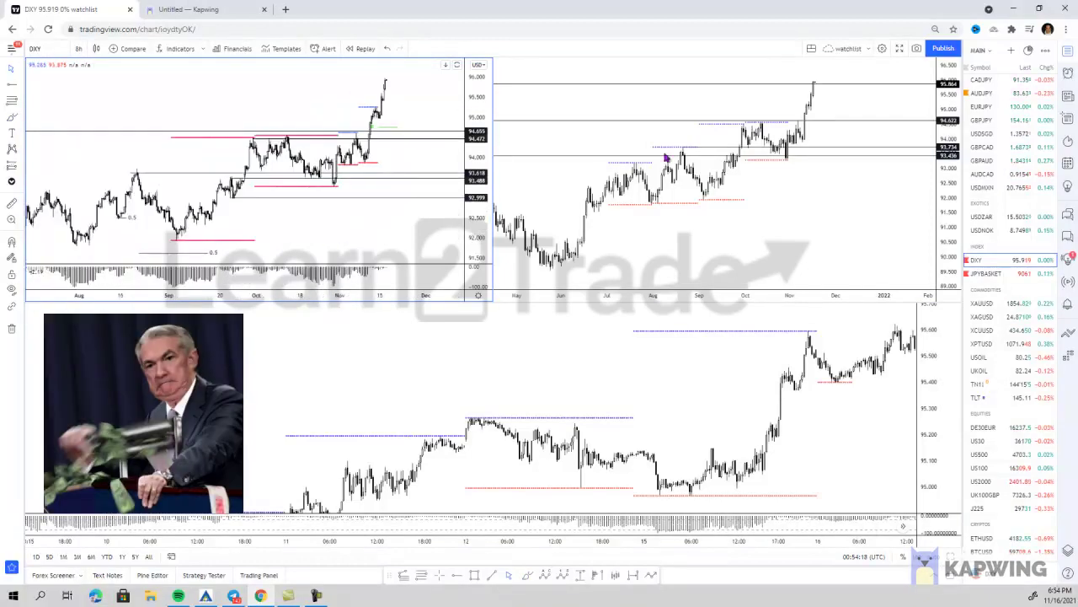
Maximize the daily DXY chart and switch it to the 1 week interval
left_click(747, 228)
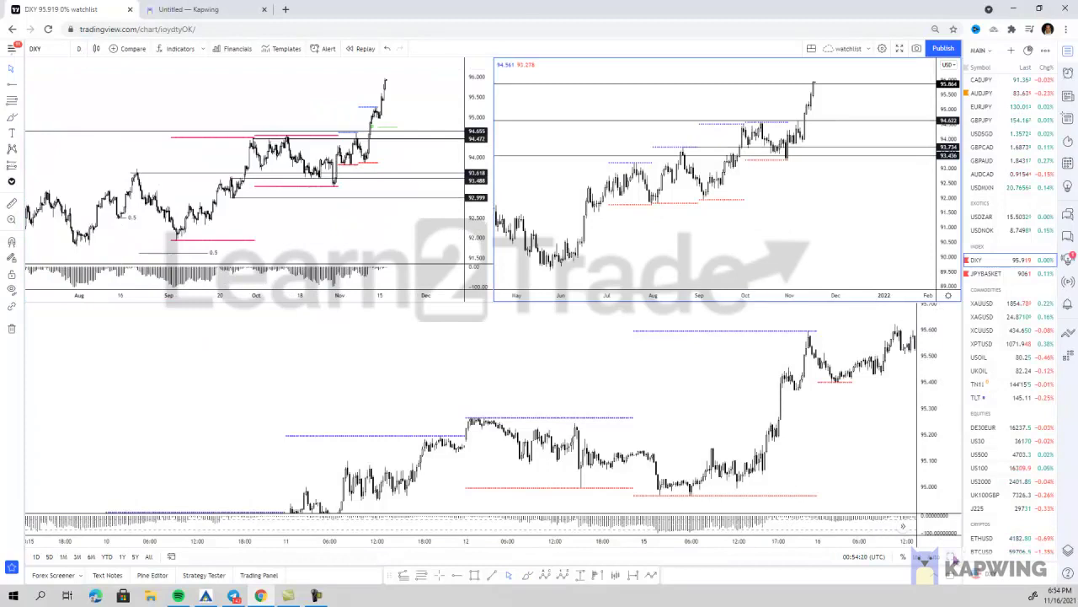
left_click(953, 558)
scroll(309, 250, "down", 4)
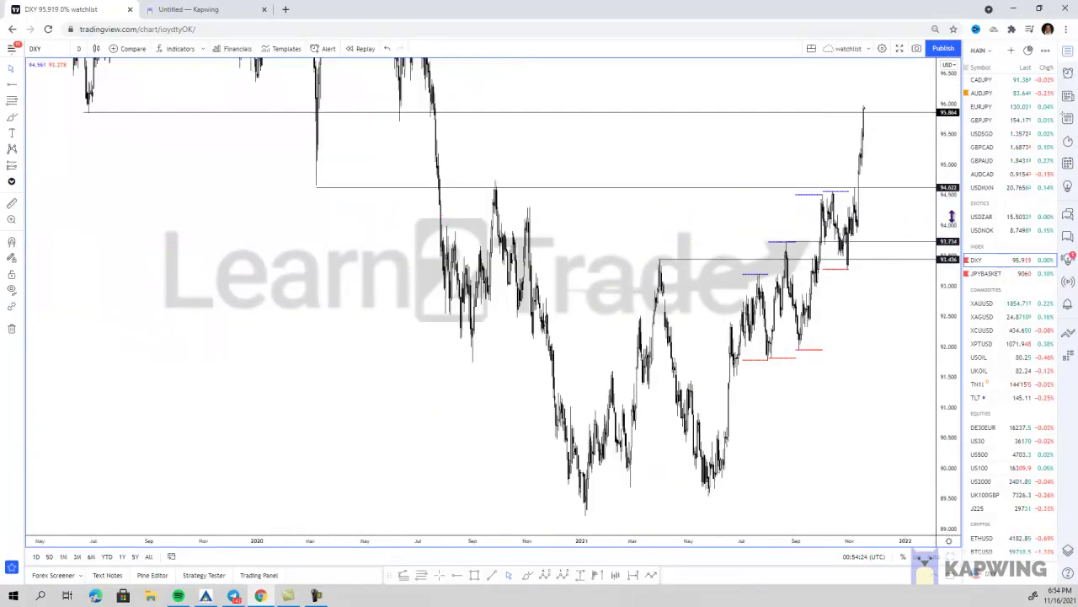
left_click_drag(952, 218, 911, 236)
left_click(79, 49)
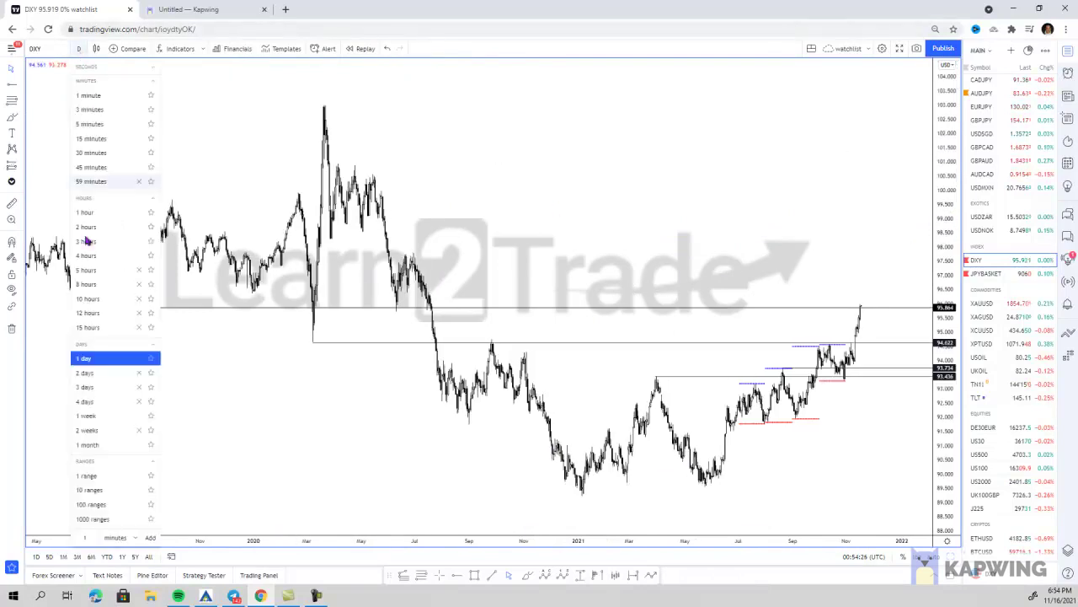
left_click(99, 416)
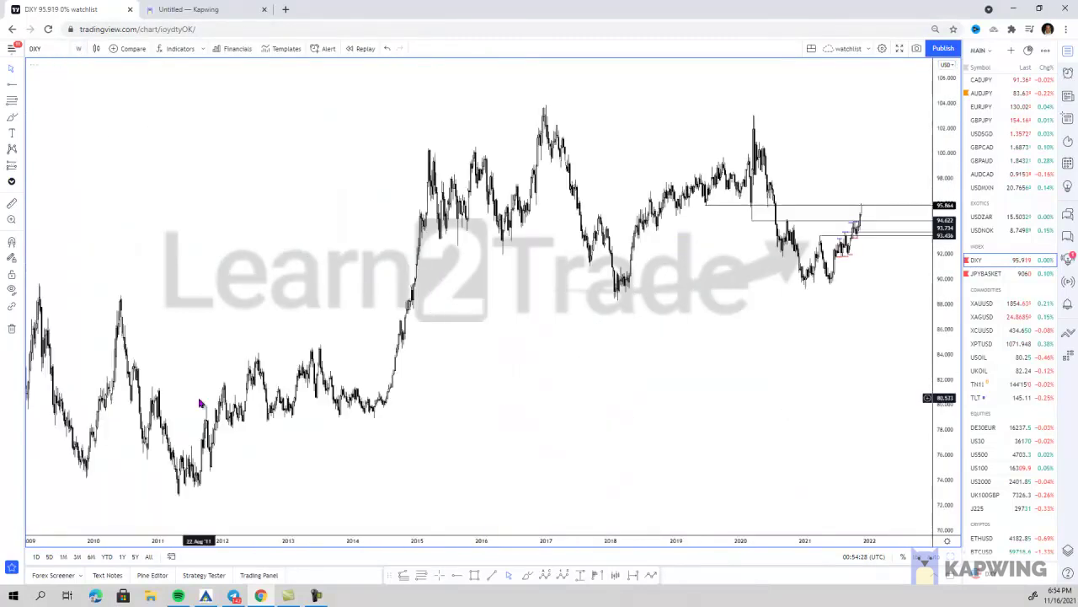
scroll(569, 470, "up", 3)
scroll(565, 447, "up", 2)
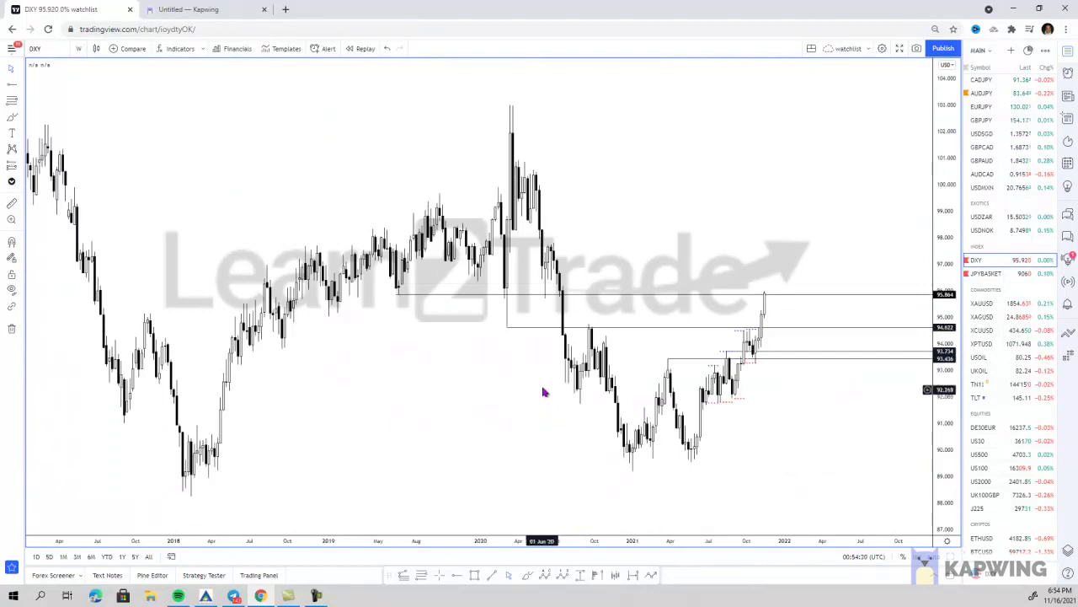
Make a temporary brush mark at the 94.622 level on the weekly DXY chart and remove it
left_click(754, 330)
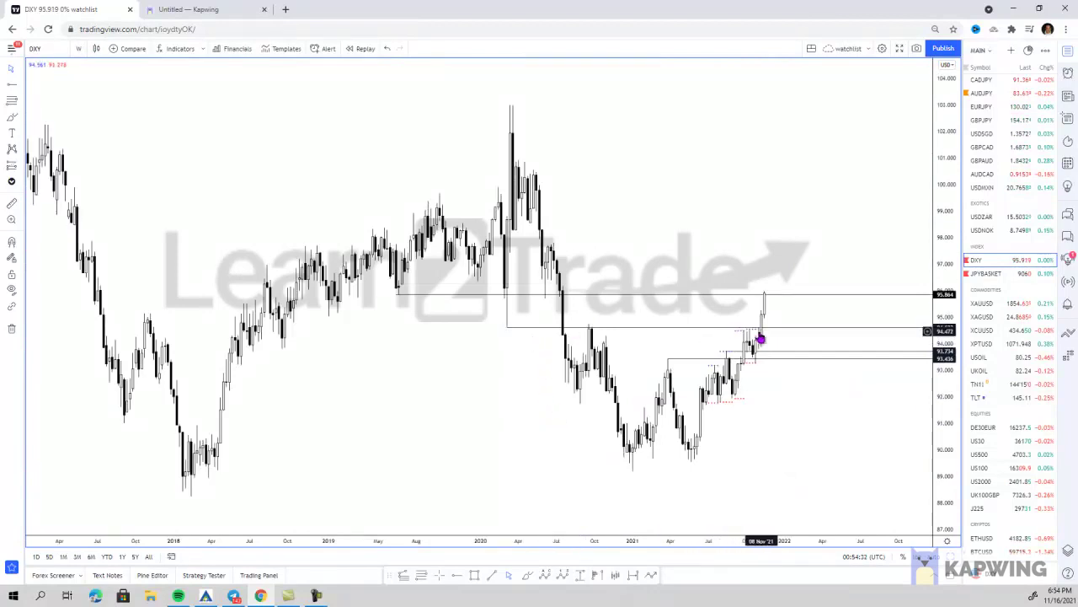
left_click_drag(761, 335, 761, 333)
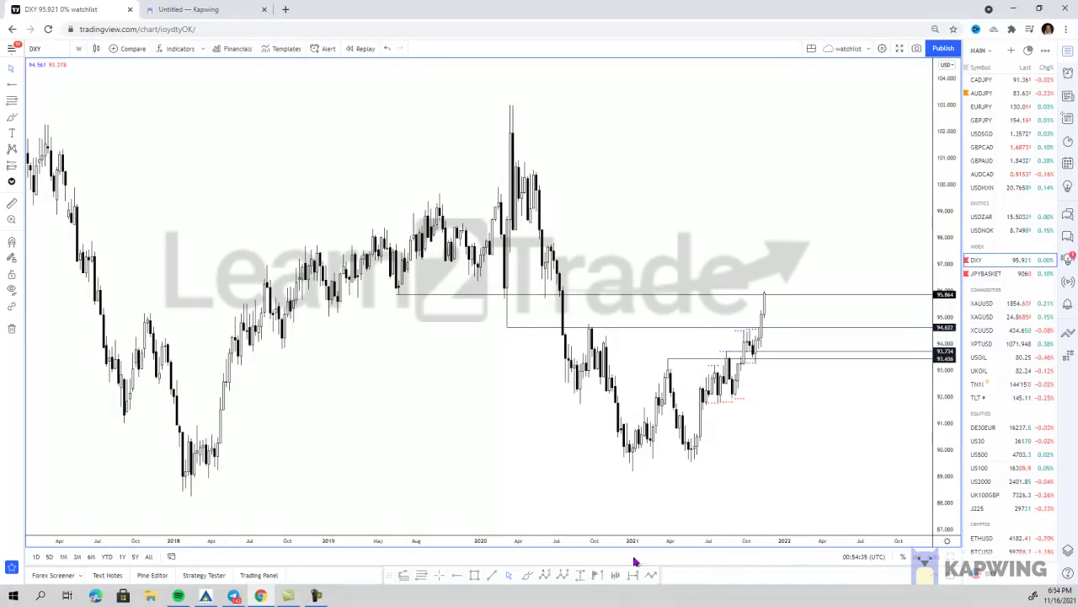
left_click(507, 326)
key("Delete")
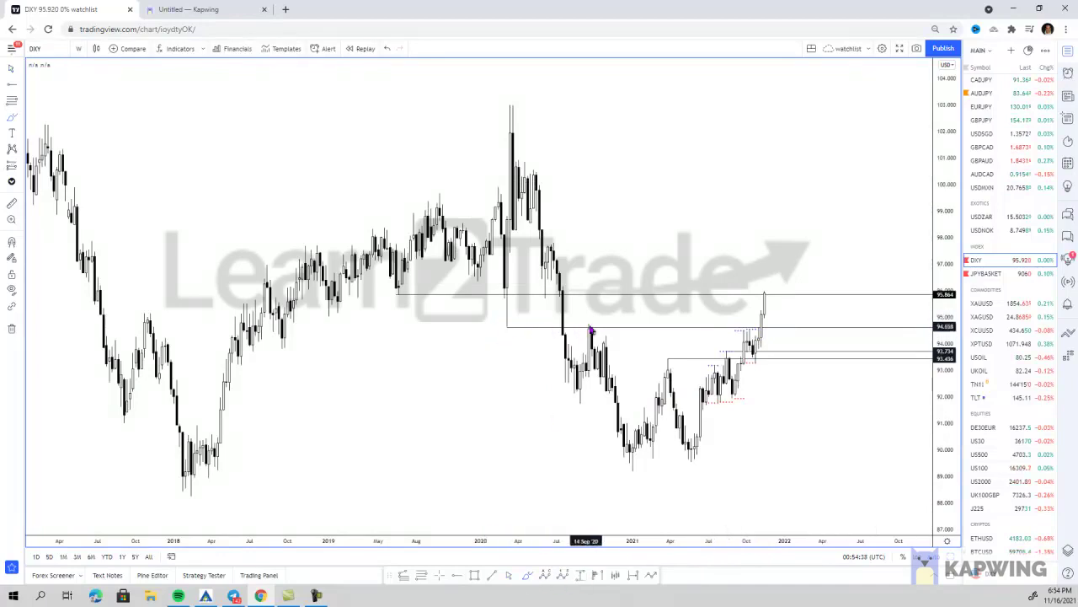
Trace the weekly DXY decline from the September 2020 high to the January 2021 low and measure its price range
mouse_move(579, 325)
left_mouse_down()
mouse_move(613, 332)
mouse_move(582, 320)
mouse_move(564, 387)
mouse_move(593, 323)
mouse_move(639, 461)
left_mouse_up()
key("Delete")
key("ctrl+z")
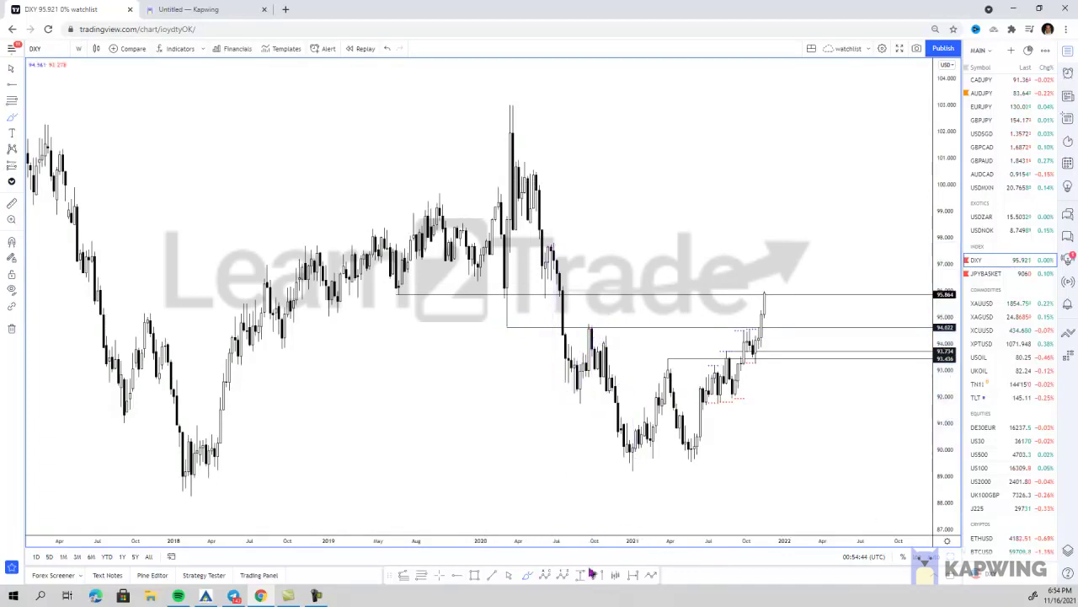
left_click(590, 323, "shift")
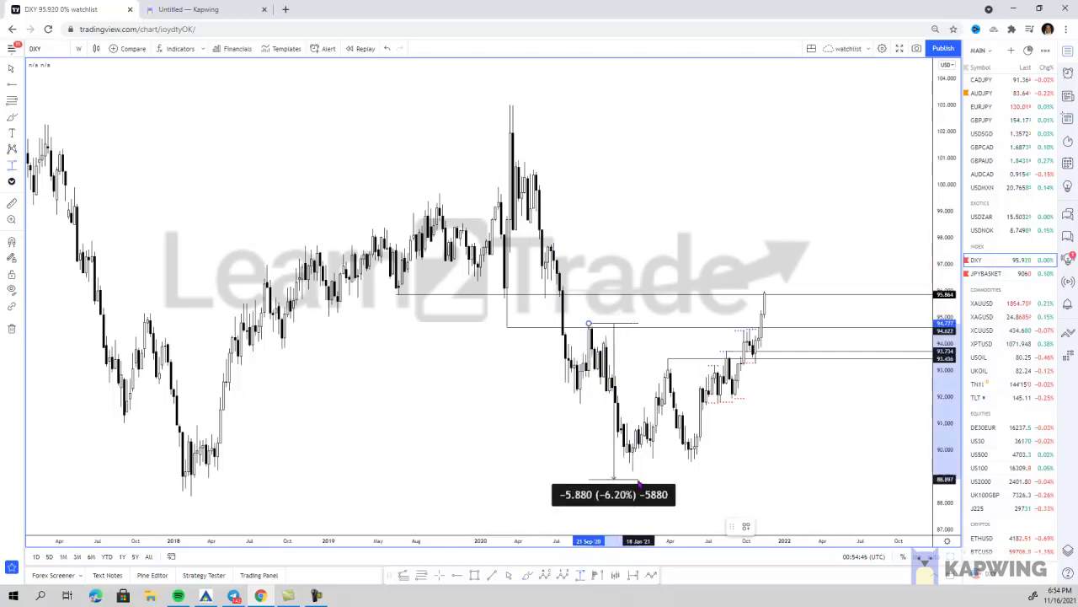
left_click(673, 476)
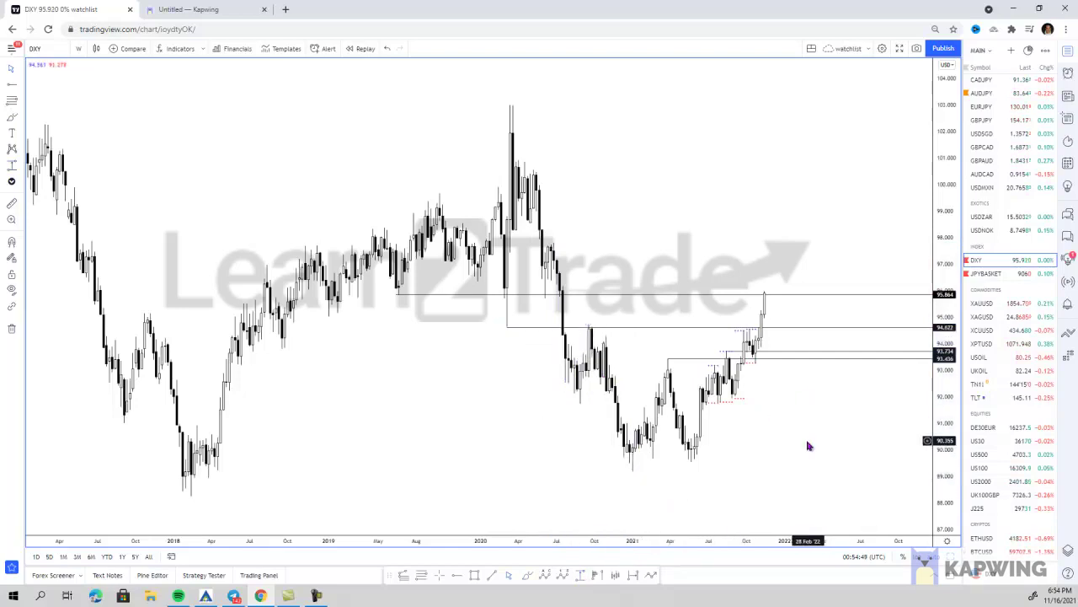
Switch DXY back to the 1 day interval and temporarily mark the November rally above the 94.622 level
left_click(80, 49)
left_click(109, 358)
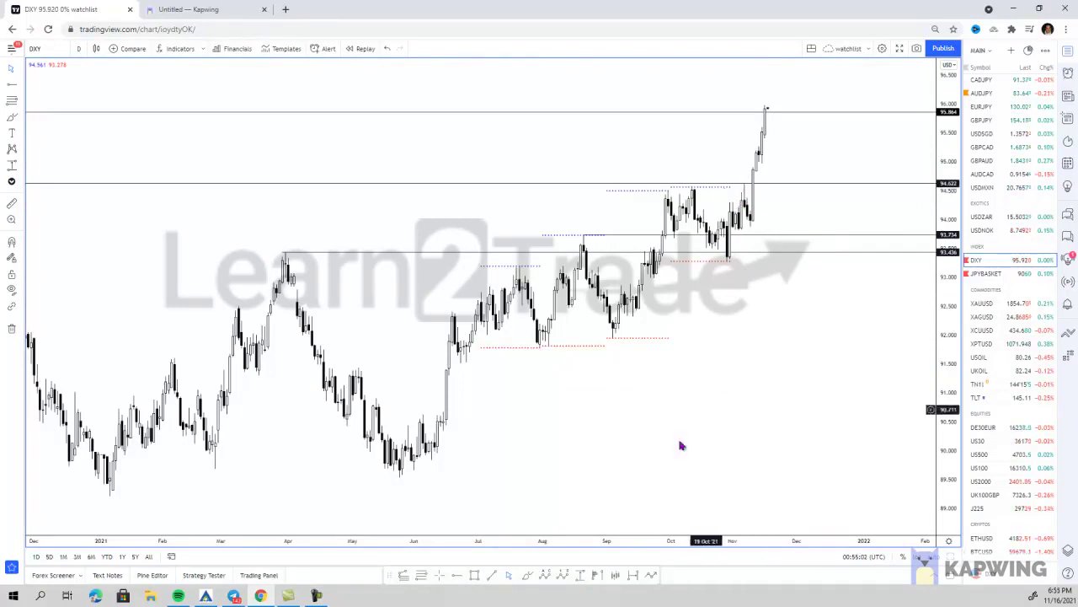
left_click_drag(748, 181, 786, 140)
key("Delete")
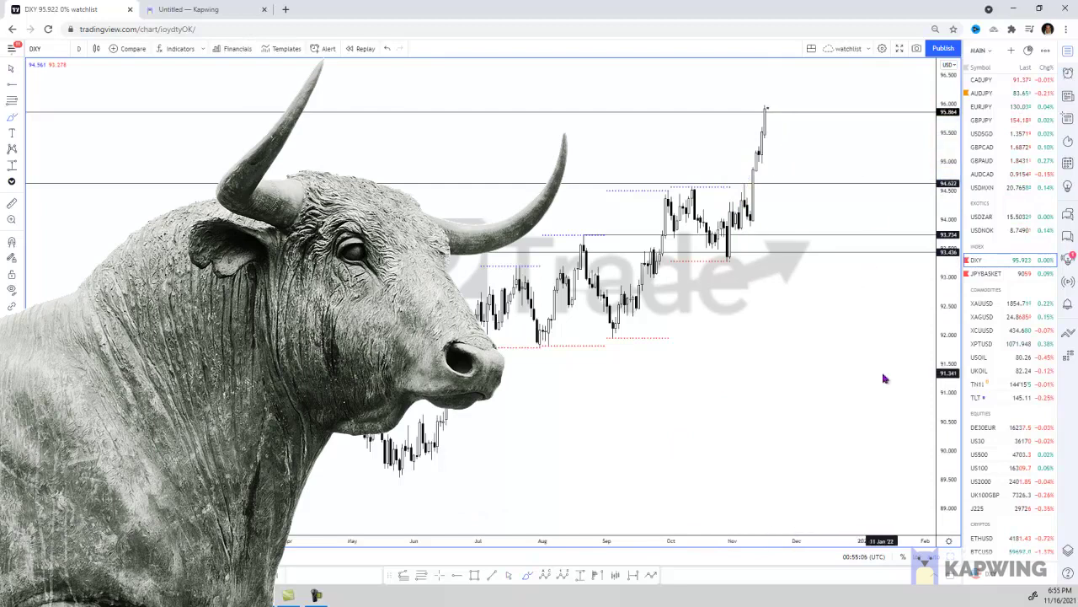
Load USDMXN in the multi-chart layout and make a temporary brush mark below the long position on the 15-minute chart
left_click(1008, 193)
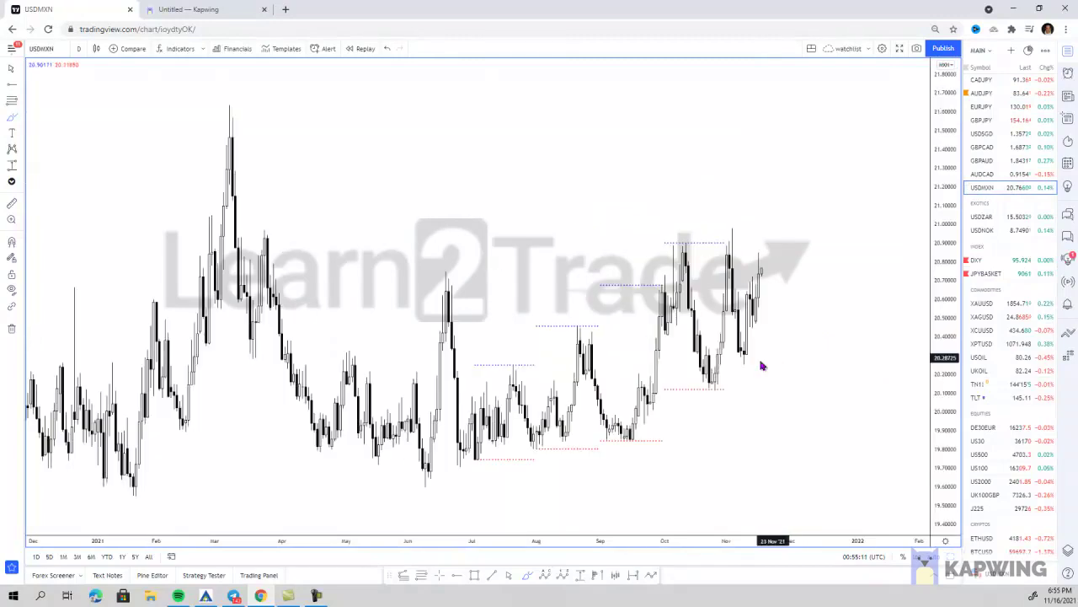
left_click(949, 555)
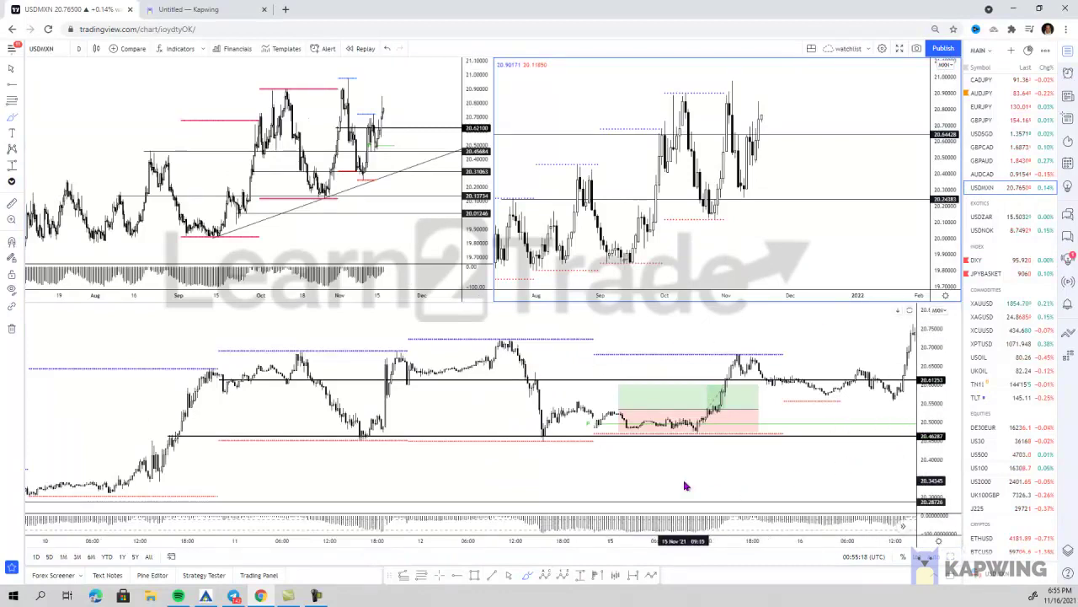
left_click_drag(689, 480, 743, 481)
key("Delete")
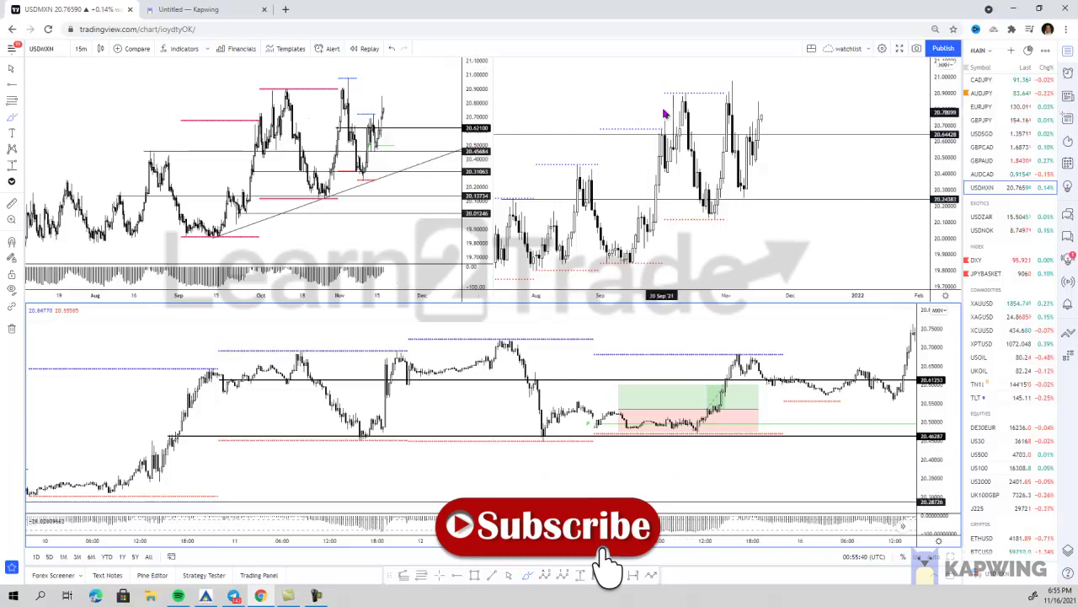
Maximize the 8-hour USDMXN chart to examine the price action from September to November
left_click(410, 98)
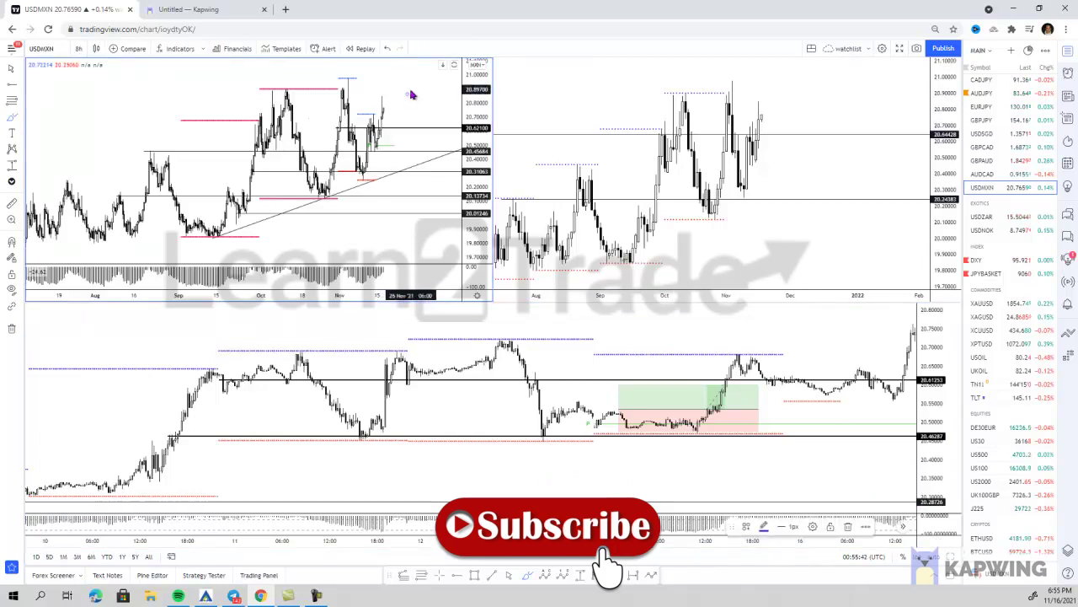
key("alt+Return")
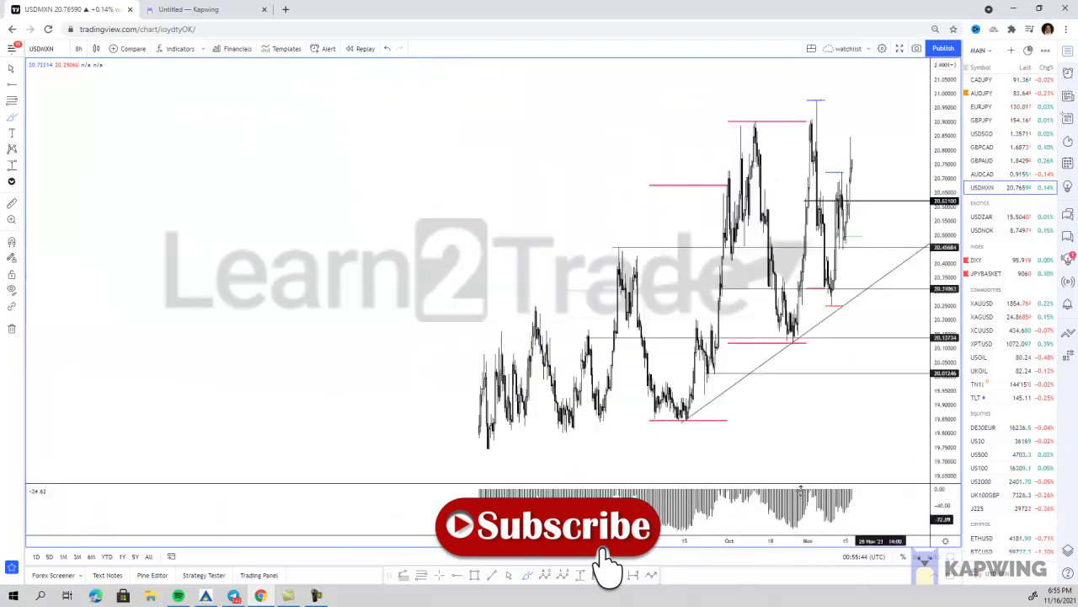
scroll(738, 468, "up", 5)
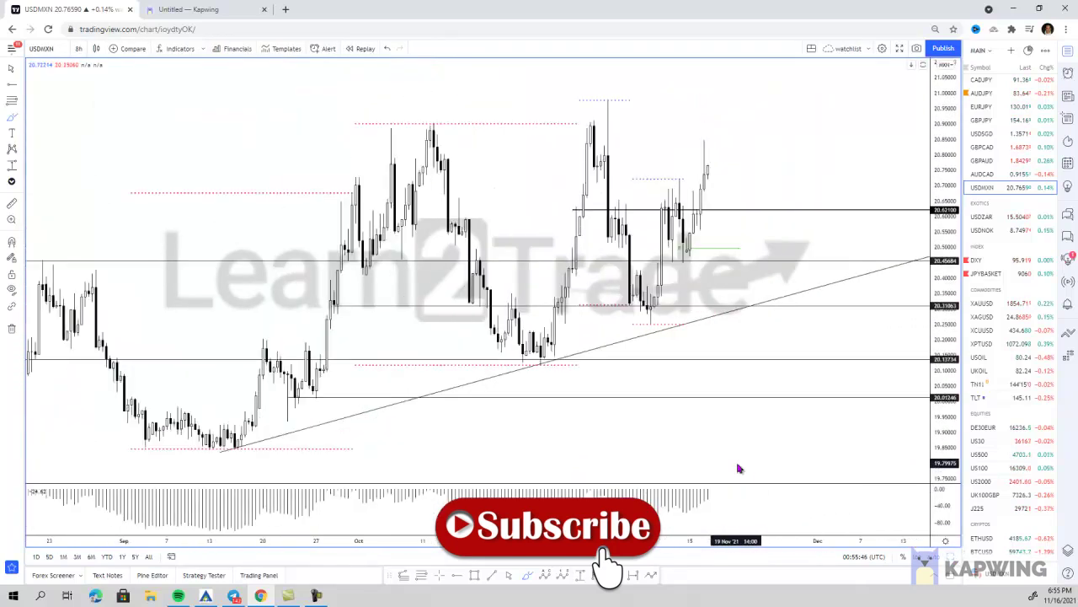
scroll(738, 469, "up", 1)
scroll(738, 468, "up", 1)
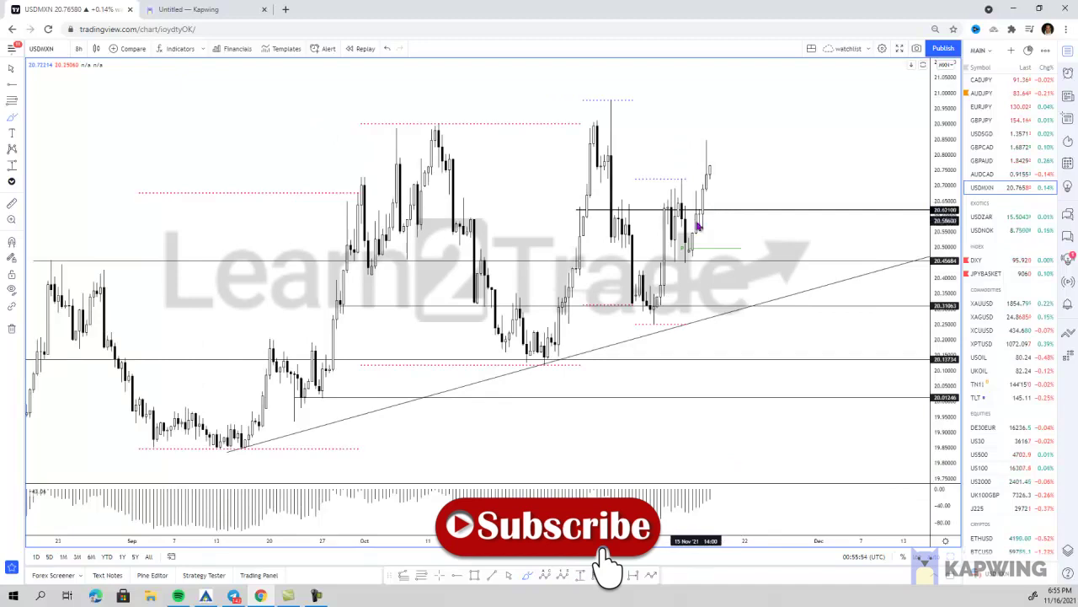
Circle the 15 November swing low on the 8-hour USDMXN chart, delete the circle, and restore the multi-chart layout
mouse_move(699, 236)
left_mouse_down()
mouse_move(679, 249)
mouse_move(698, 235)
left_mouse_up()
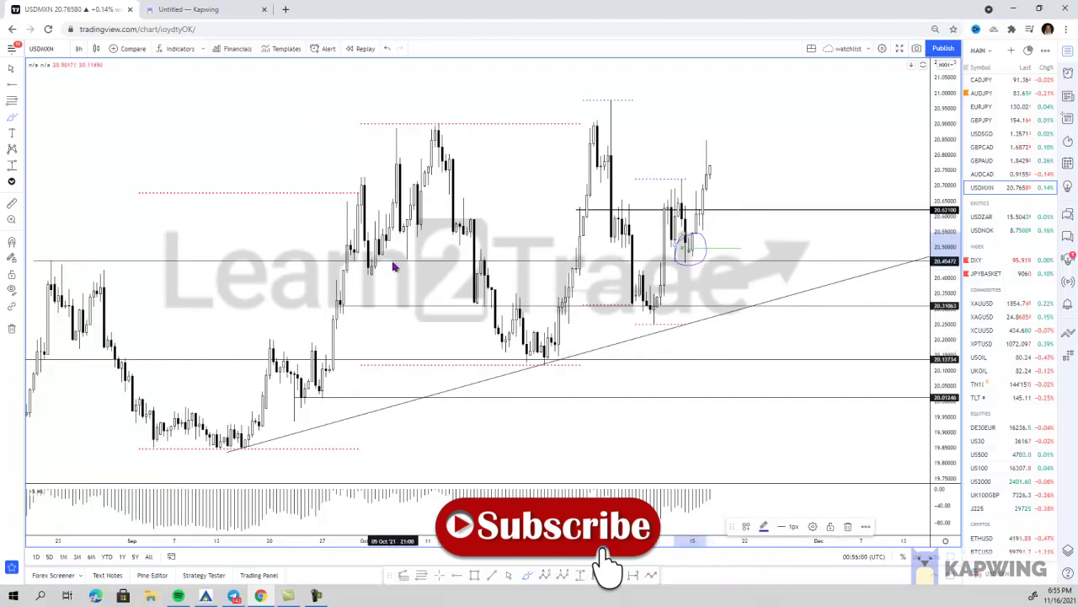
left_click(847, 525)
key("alt+Return")
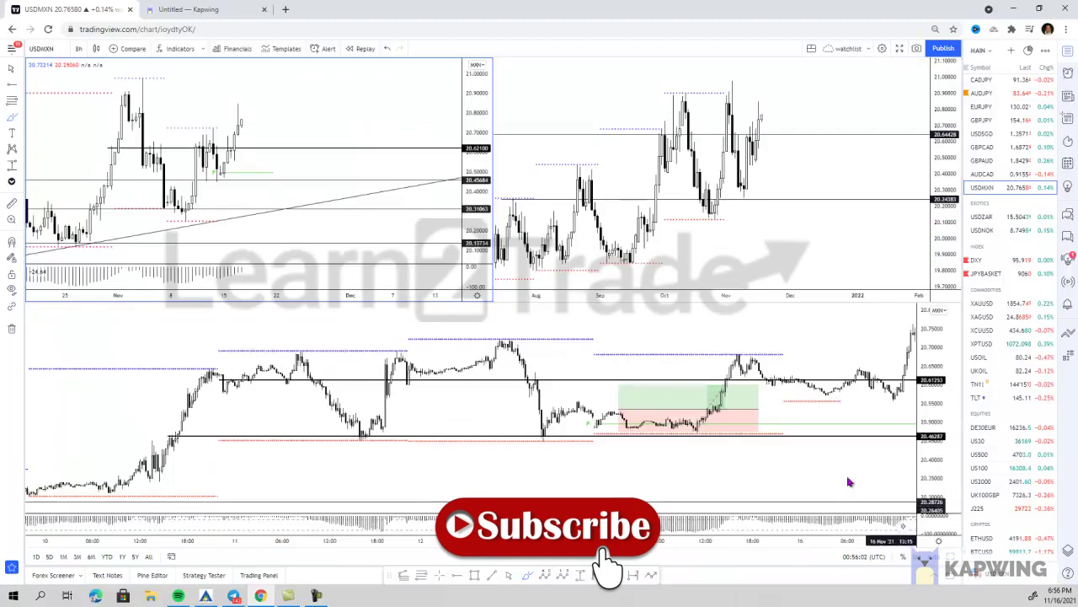
Maximize the 15-minute USDMXN chart and start bar replay on 15 November, just before the rally through the long position
left_click(761, 351)
left_click(950, 556)
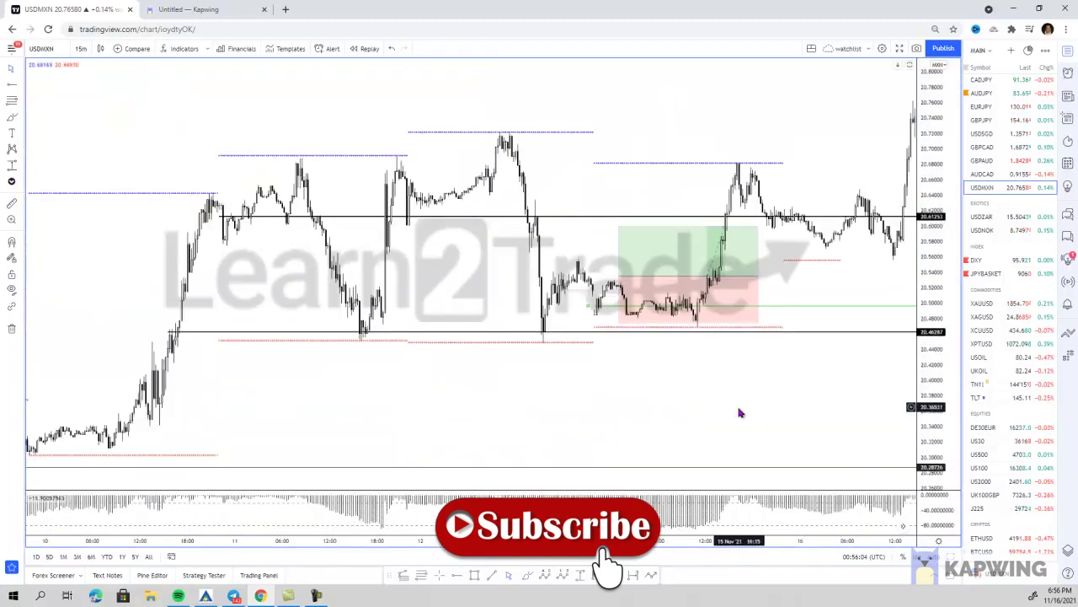
scroll(738, 409, "down", 2)
scroll(739, 410, "up", 3)
left_click_drag(577, 118, 520, 106)
left_click(363, 48)
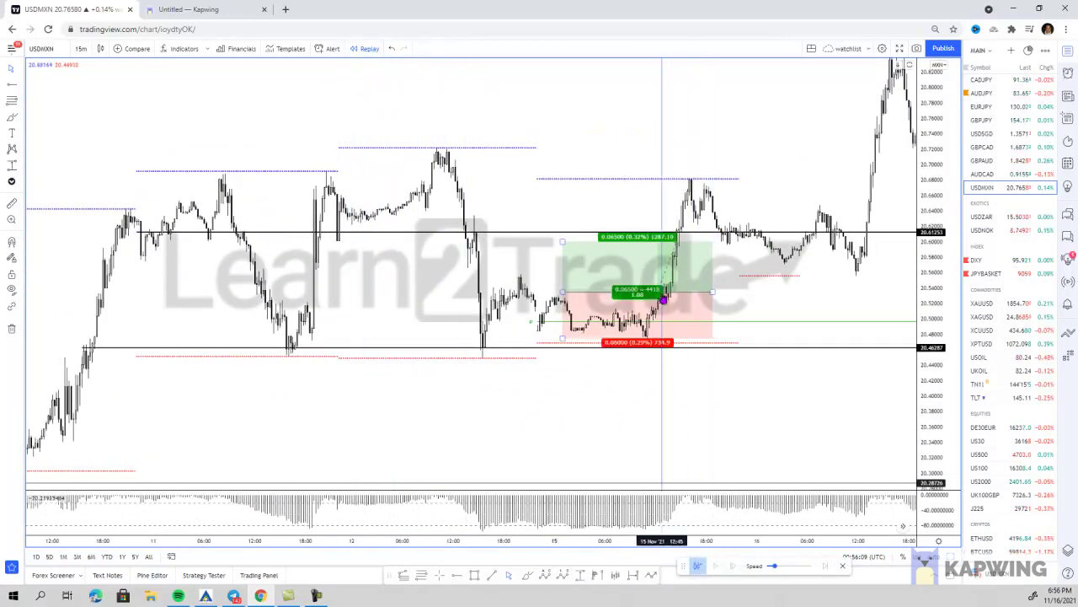
left_click(642, 375)
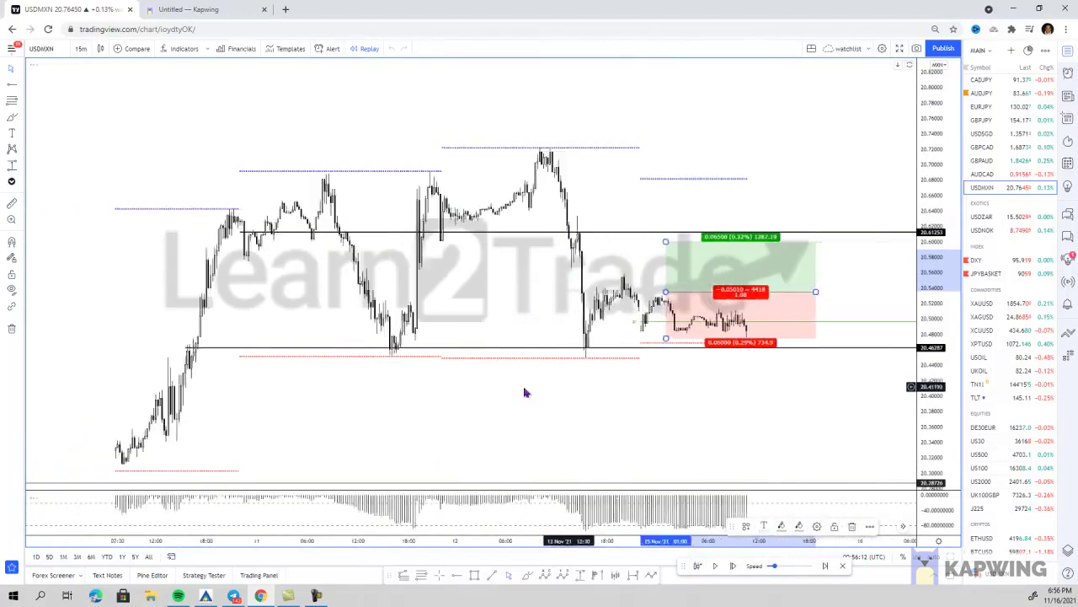
Brush an upward arrow pointing at the support line beneath the 15-minute long position, and delete it
left_click_drag(697, 405, 550, 409)
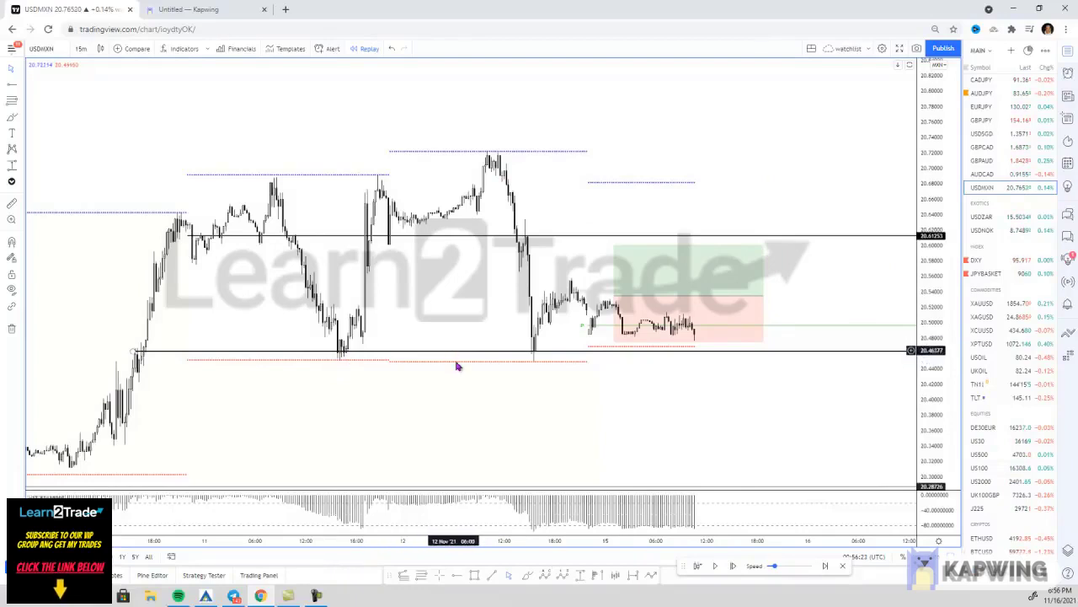
scroll(544, 393, "down", 1)
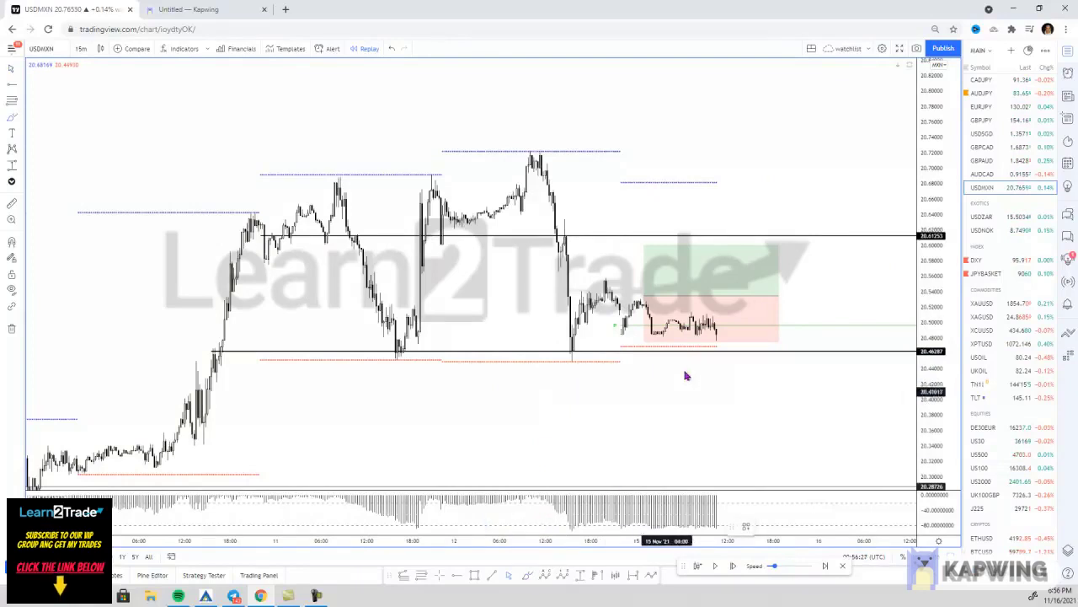
mouse_move(689, 455)
left_mouse_down()
mouse_move(692, 354)
mouse_move(704, 379)
left_mouse_up()
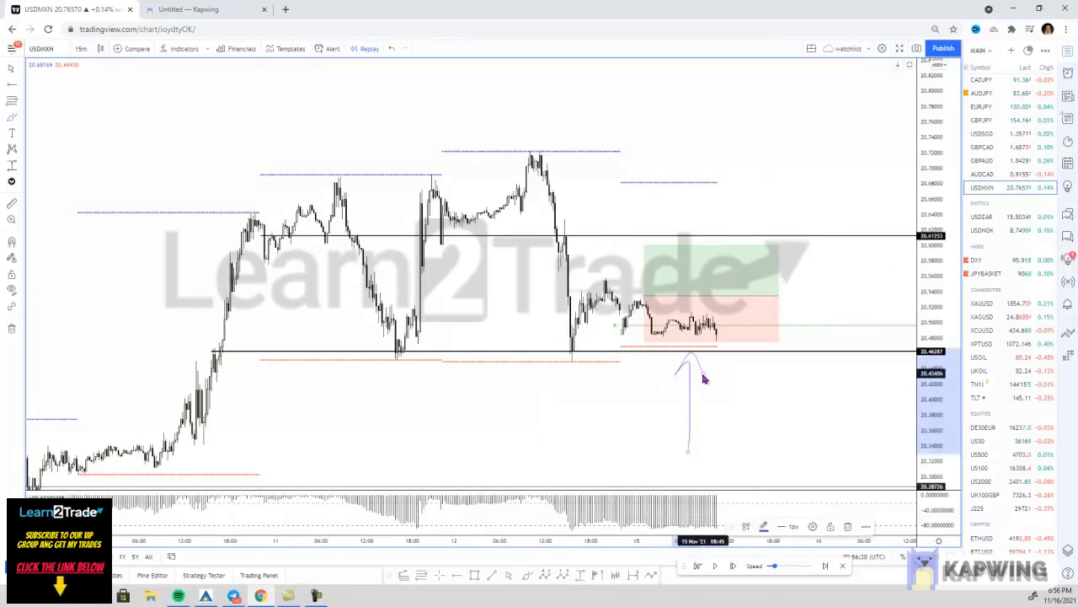
key("Delete")
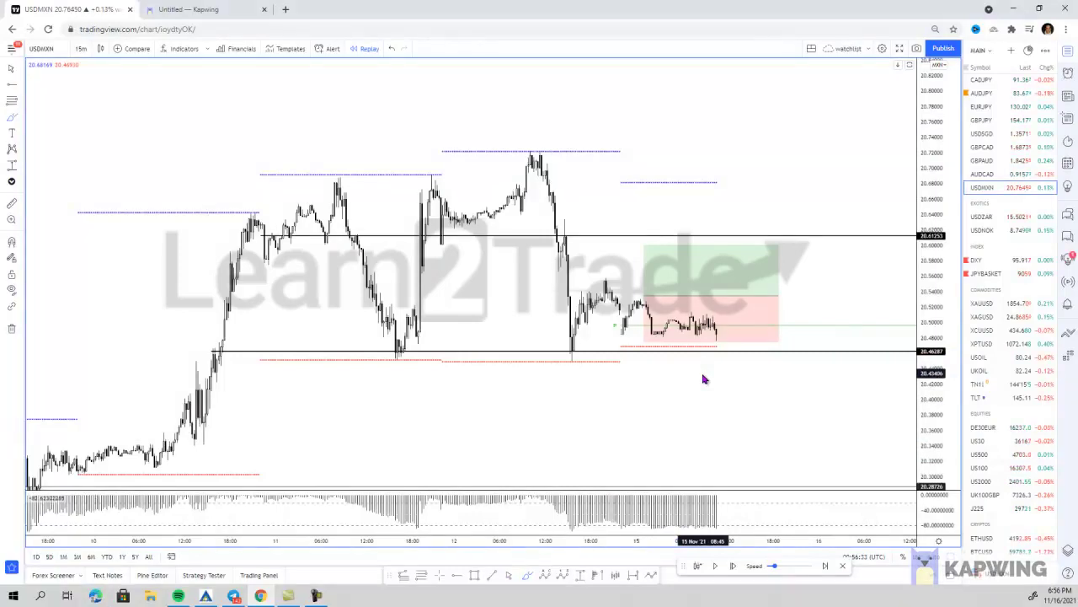
Brush one line along the falling highs and another along the support around the long position, and delete both
left_click_drag(602, 278, 756, 319)
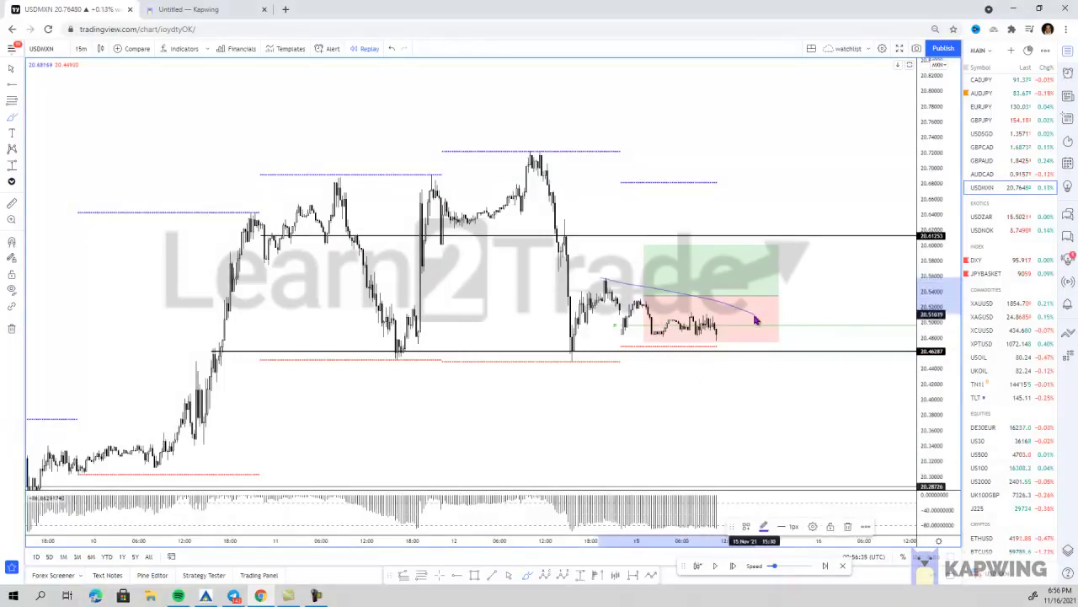
left_click_drag(515, 352, 794, 338)
key("Delete")
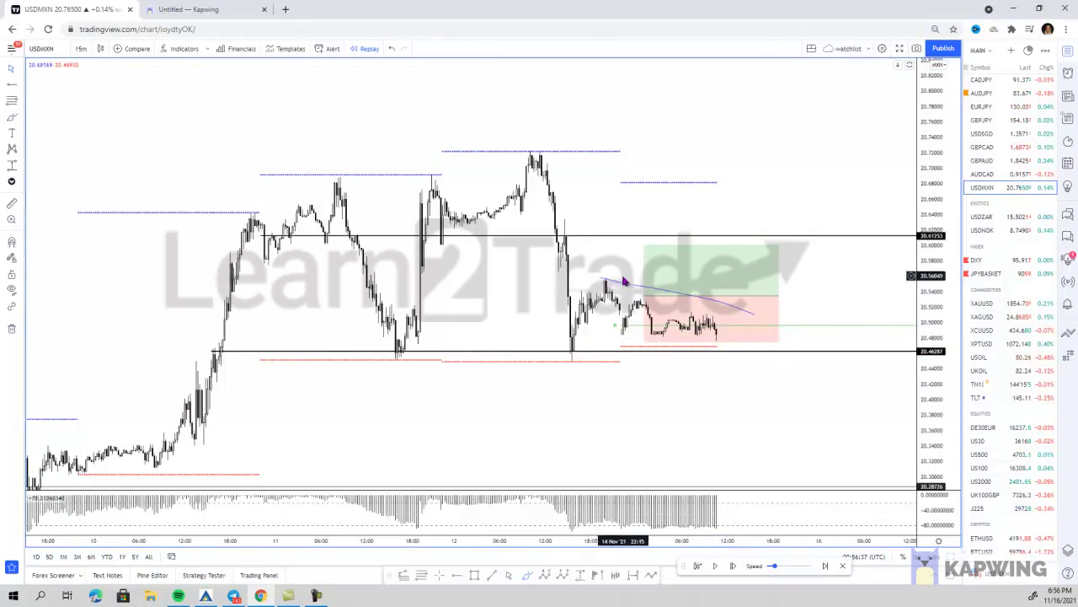
left_click(626, 286)
key("Delete")
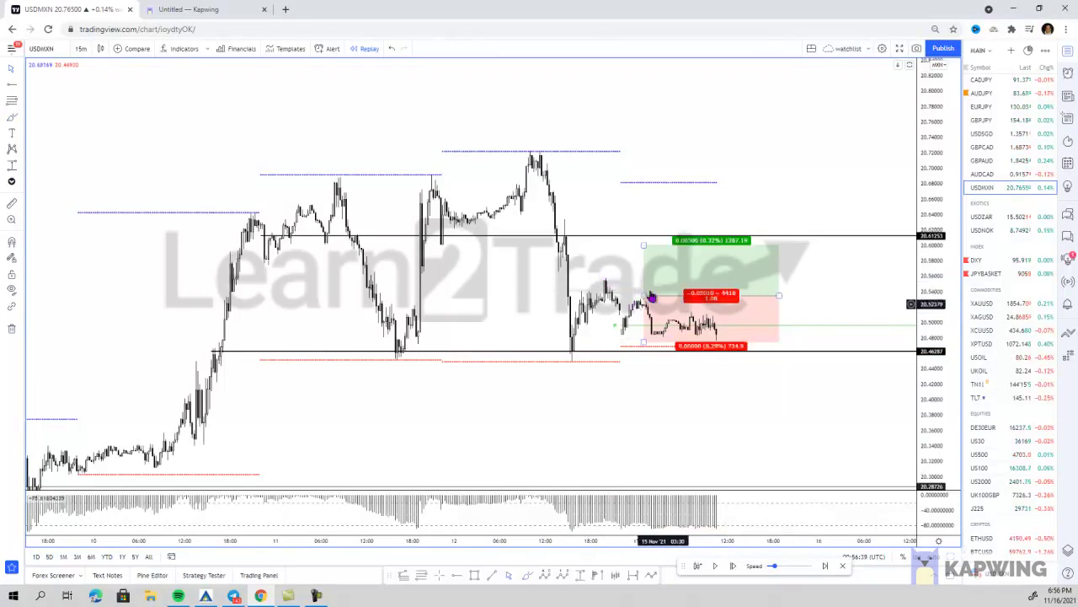
Select the long position and play the bar replay through the entry and take-profit levels
left_click(662, 261)
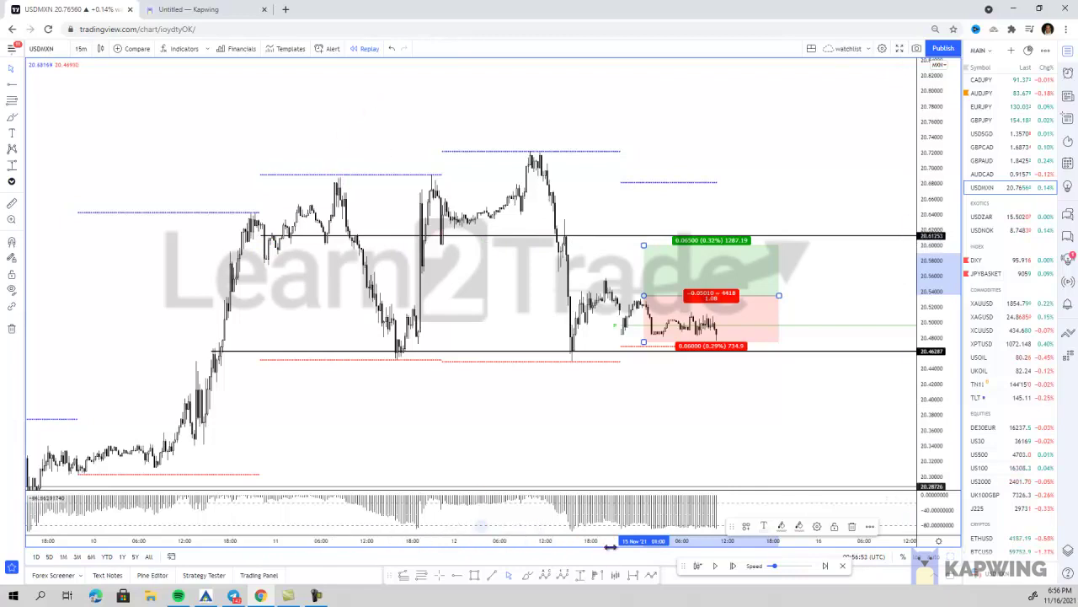
left_click(716, 566)
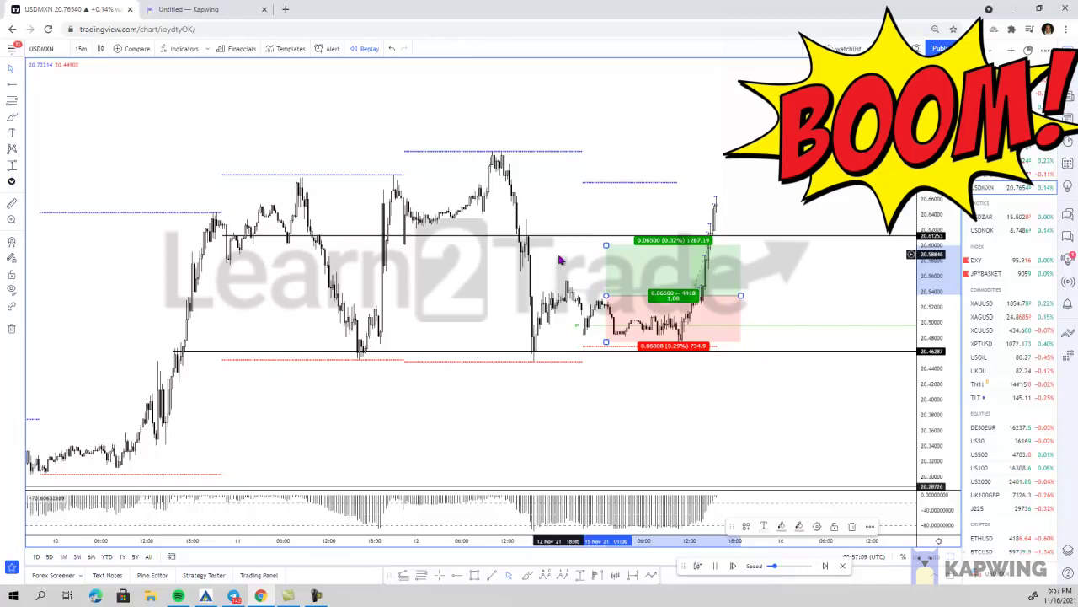
Switch to the Learn 2 Trade VIP channel in Telegram and highlight the message about the USD/MXN trade reaching its take profit
left_click_drag(0, 36, 206, 50)
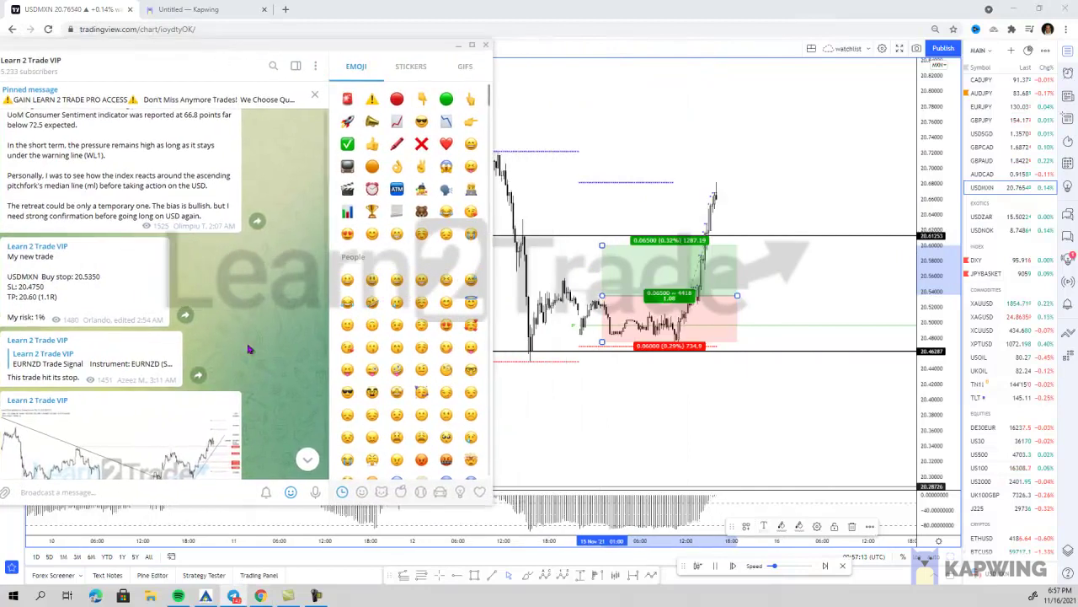
scroll(308, 329, "down", 10)
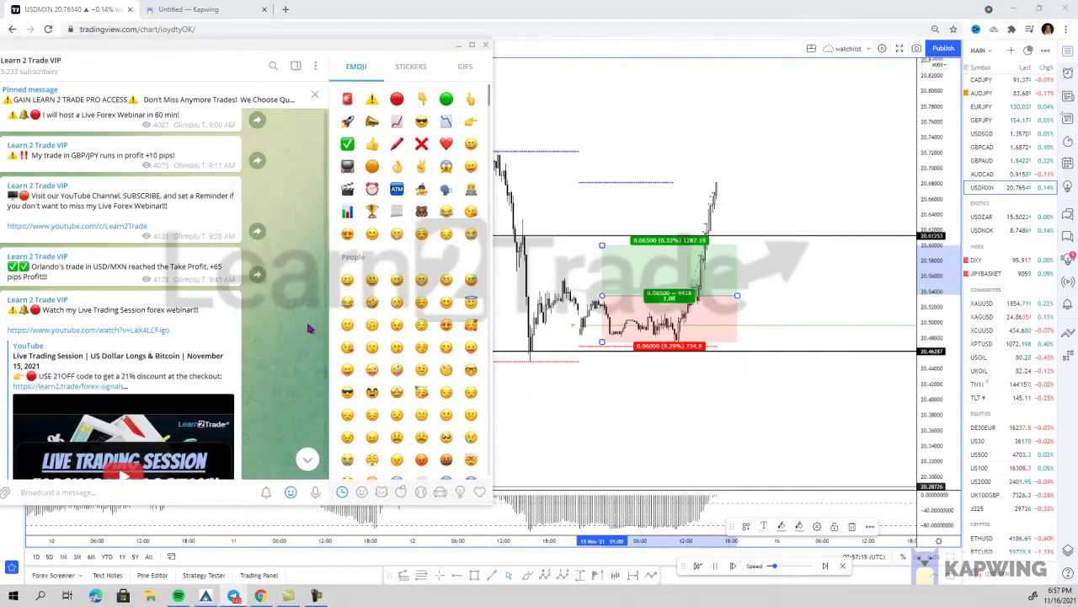
triple_click(59, 269)
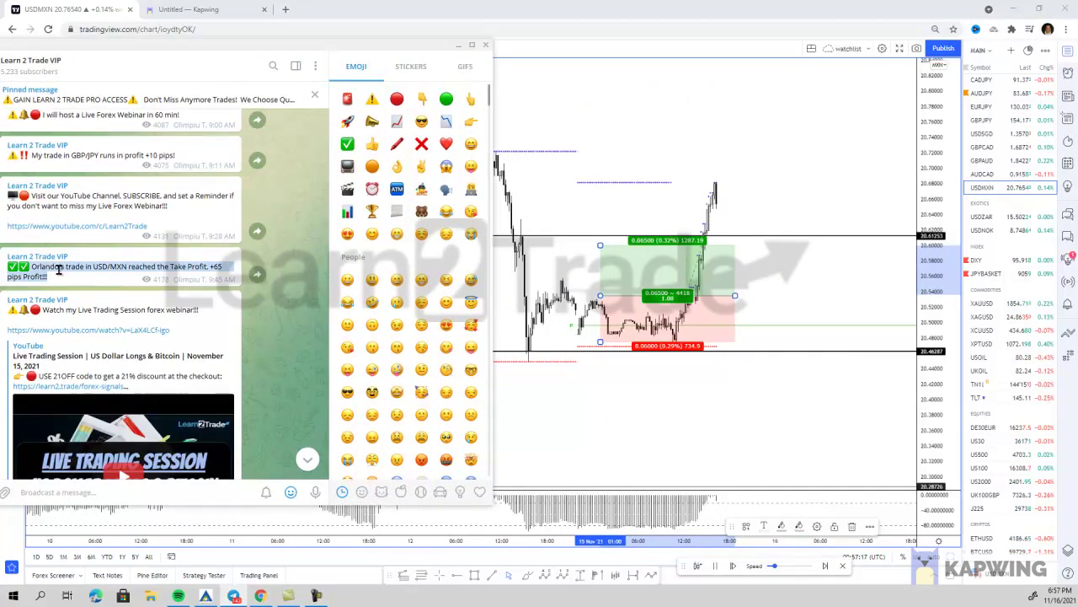